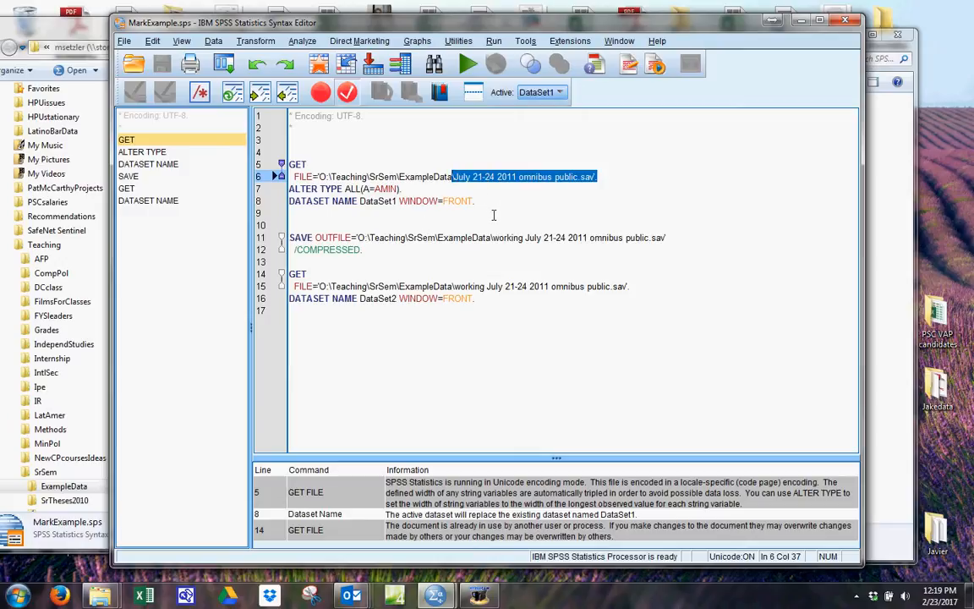
Examine the GET, SAVE OUTFILE and second GET commands, comparing the original data file name with the working copy's name.
left_click_drag(499, 208, 353, 203)
left_click(313, 155)
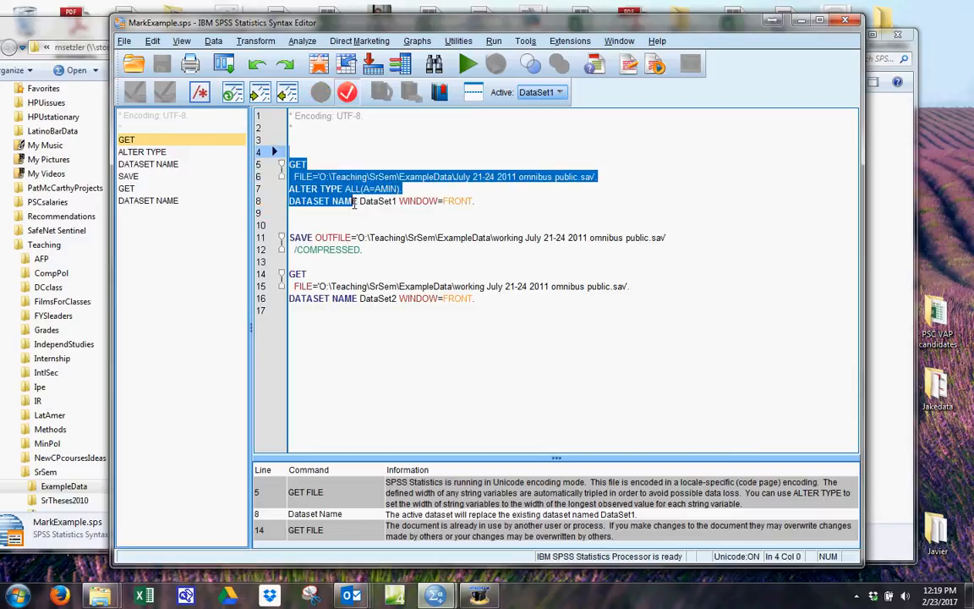
left_click(353, 215)
left_click_drag(289, 237, 385, 252)
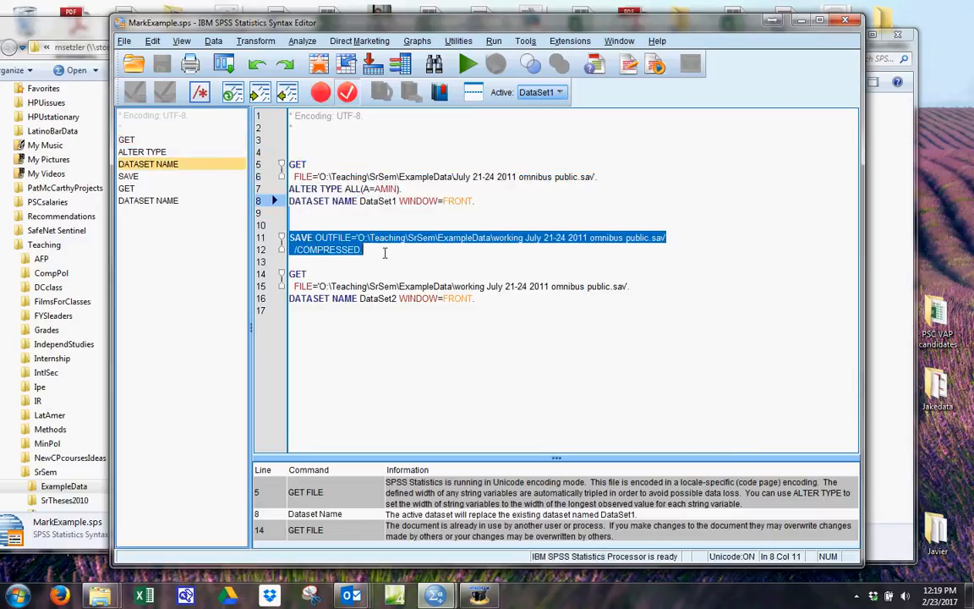
double_click(508, 238)
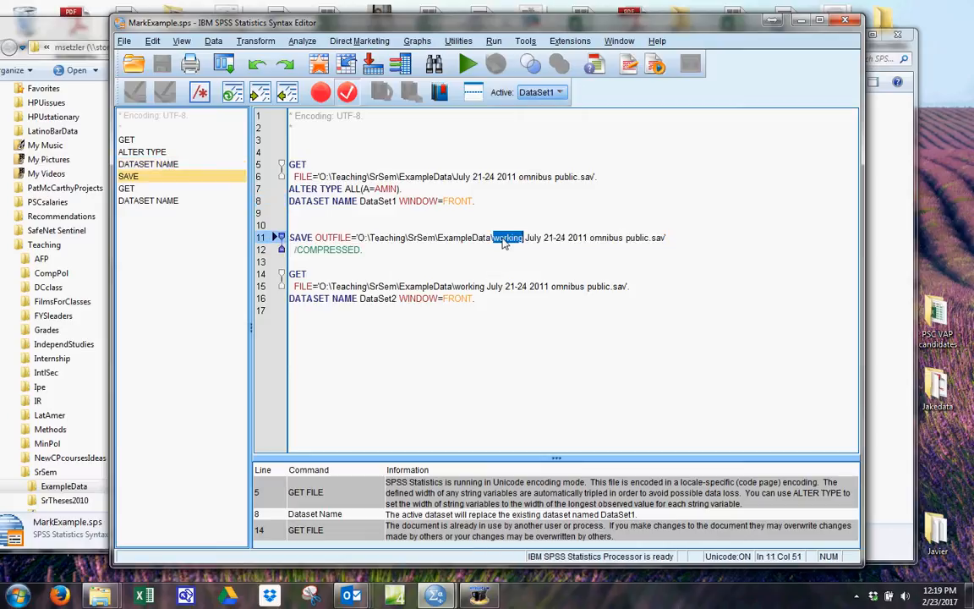
double_click(463, 177)
left_click(507, 237)
double_click(508, 237)
left_click(457, 272)
left_click_drag(307, 238, 453, 277)
left_click(447, 336)
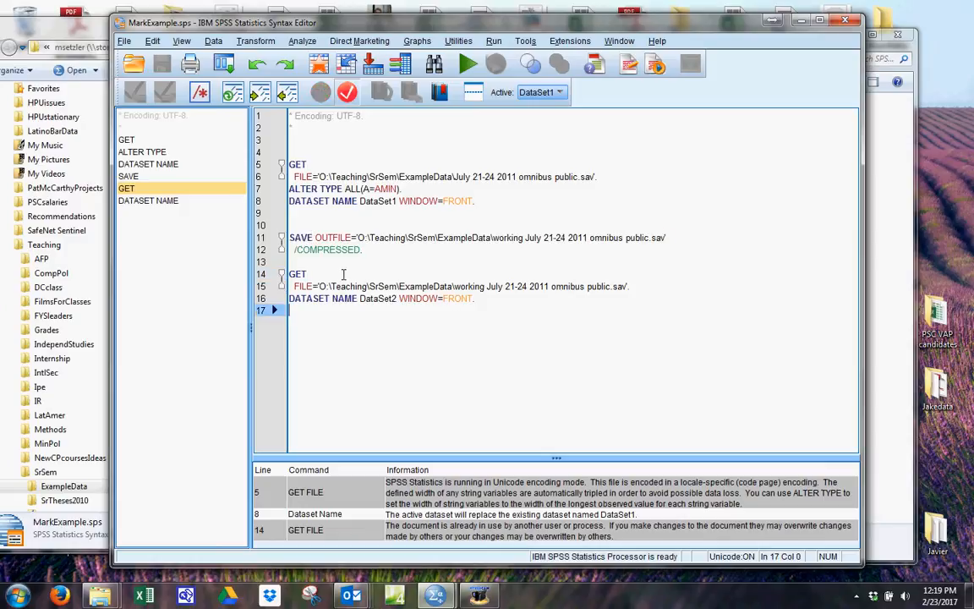
left_click_drag(344, 275, 290, 263)
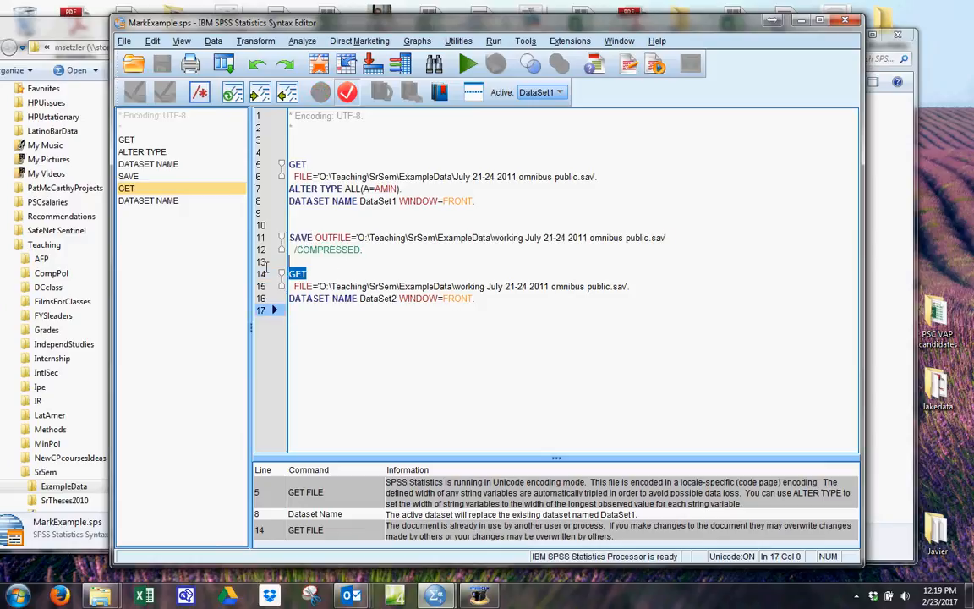
double_click(477, 285)
left_click(462, 331)
left_click_drag(339, 163, 383, 308)
left_click(368, 332)
Delete the DATASET NAME DataSet1 and DATASET NAME DataSet2 command lines from the syntax.
left_click_drag(475, 201, 281, 202)
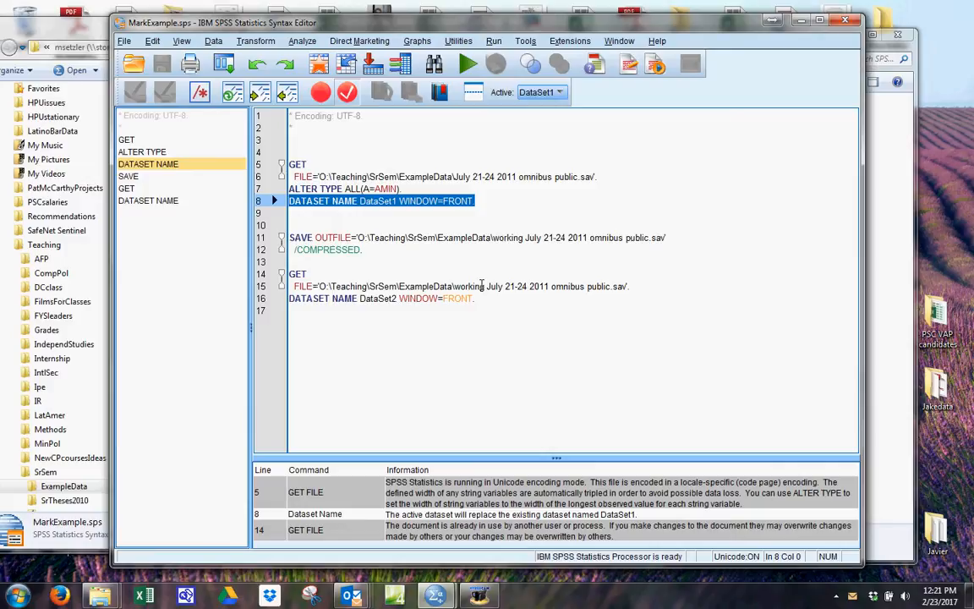
key("Delete")
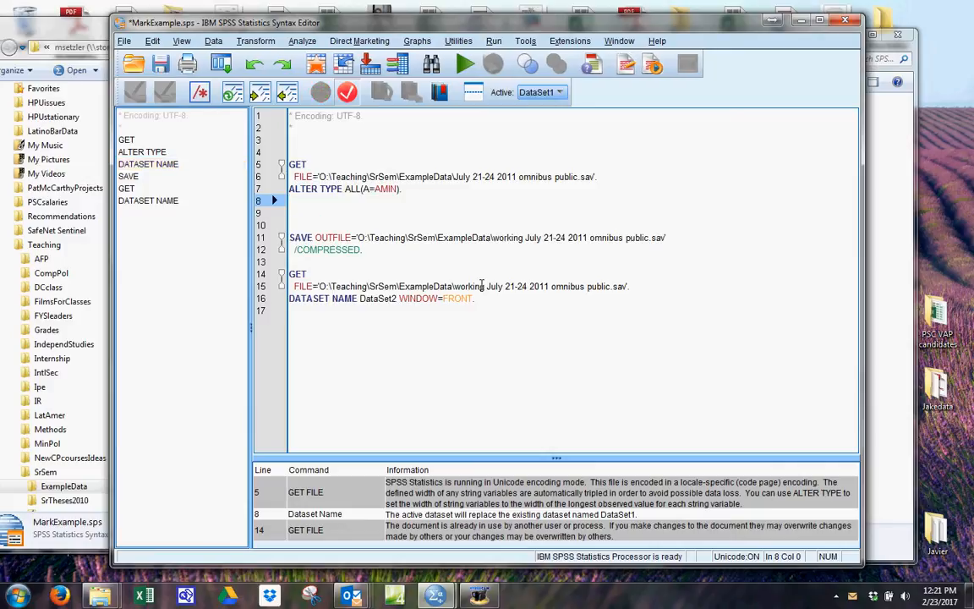
left_click_drag(476, 299, 274, 299)
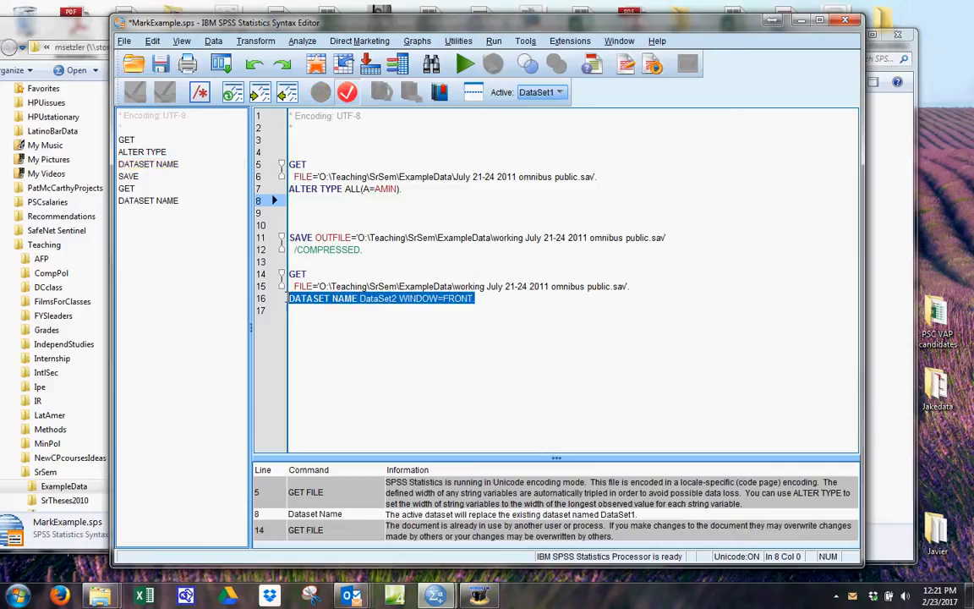
key("Delete")
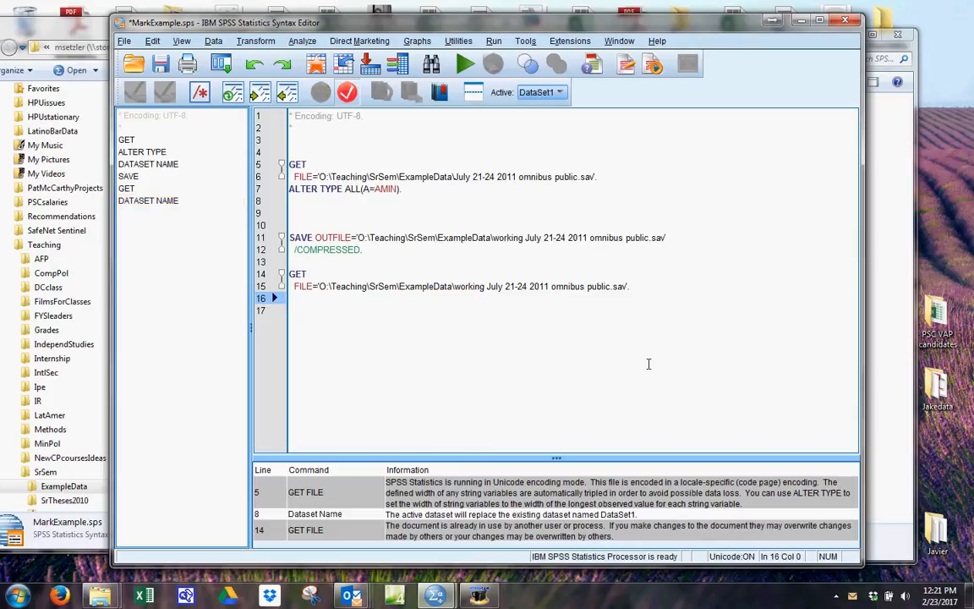
left_click(439, 319)
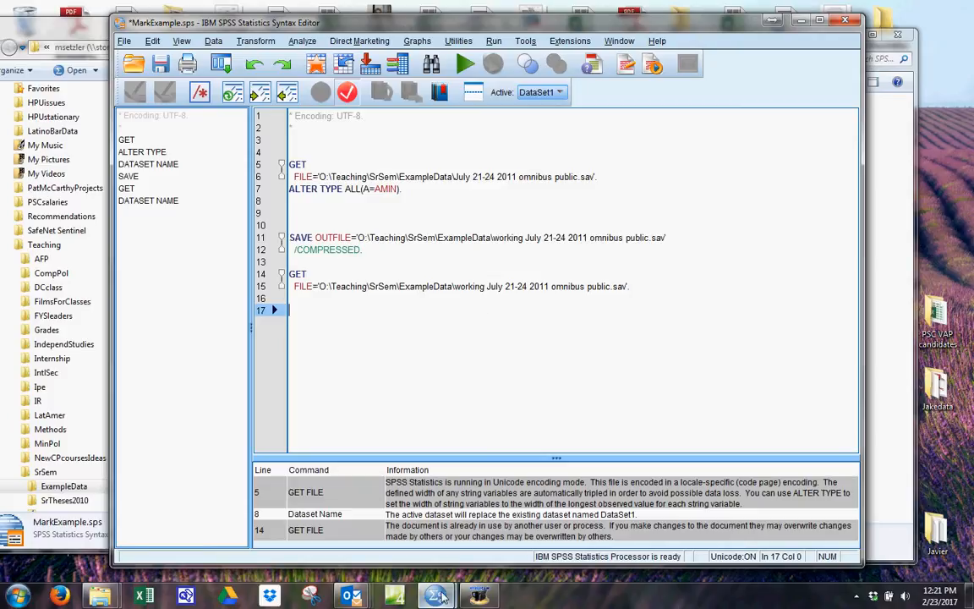
Inspect the value labels of the party variable in the working dataset without changing them.
mouse_move(437, 597)
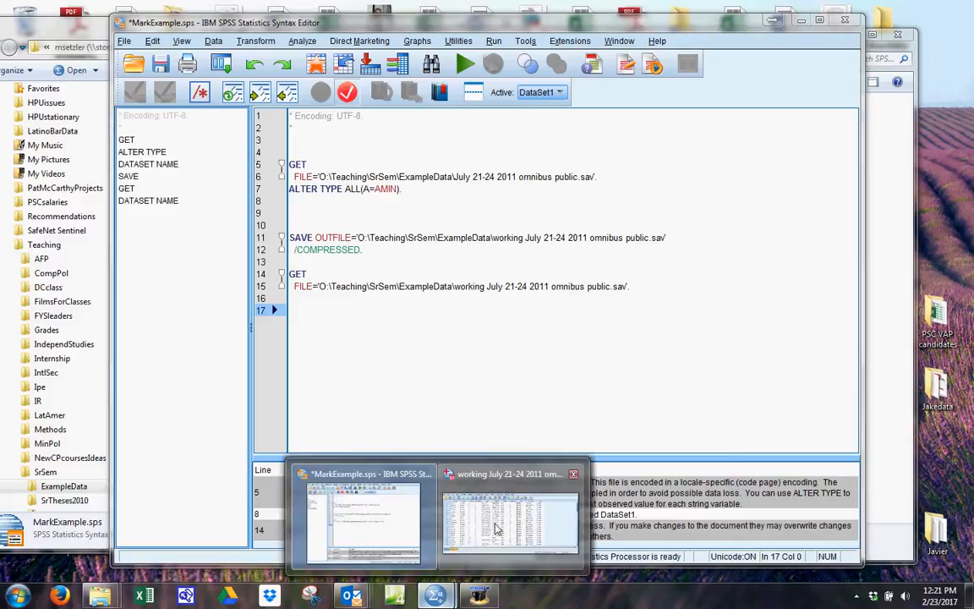
left_click(446, 476)
scroll(253, 384, "down", 20)
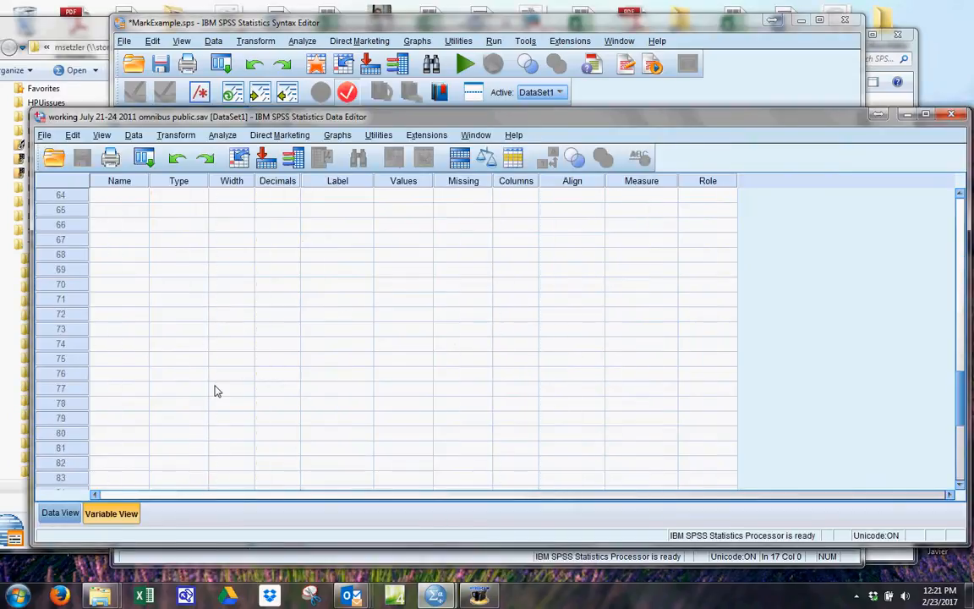
scroll(215, 389, "up", 10)
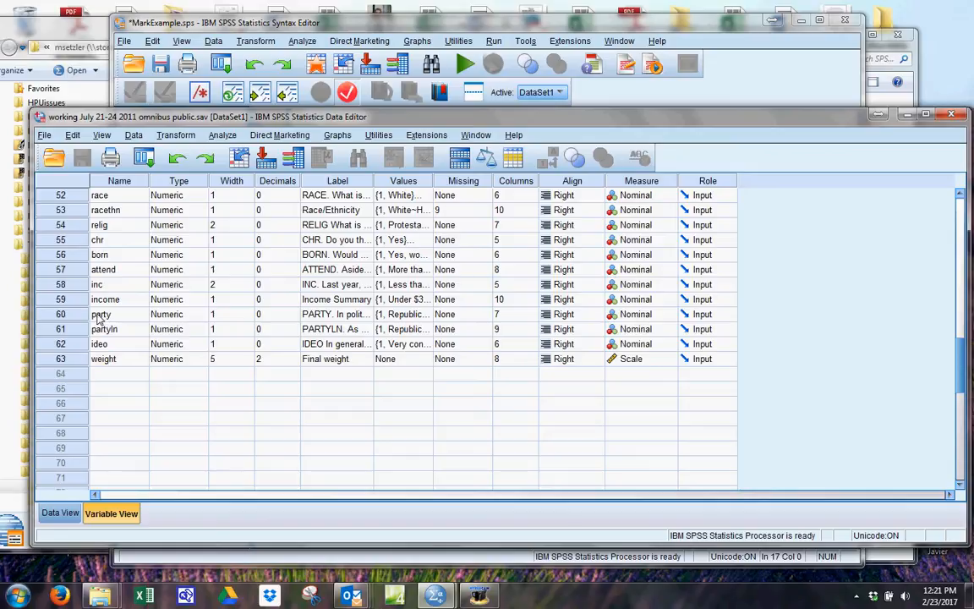
left_click(413, 315)
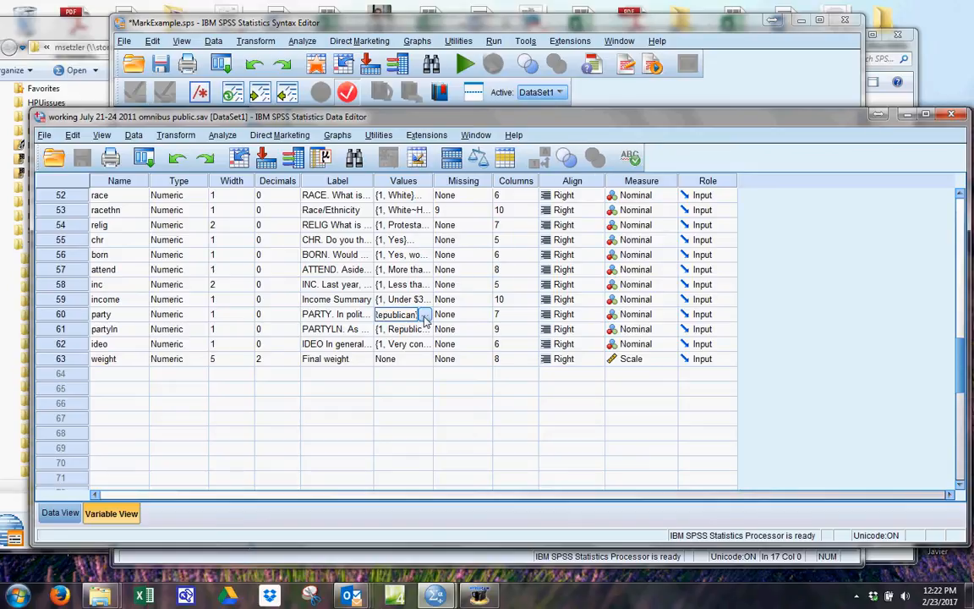
left_click(423, 315)
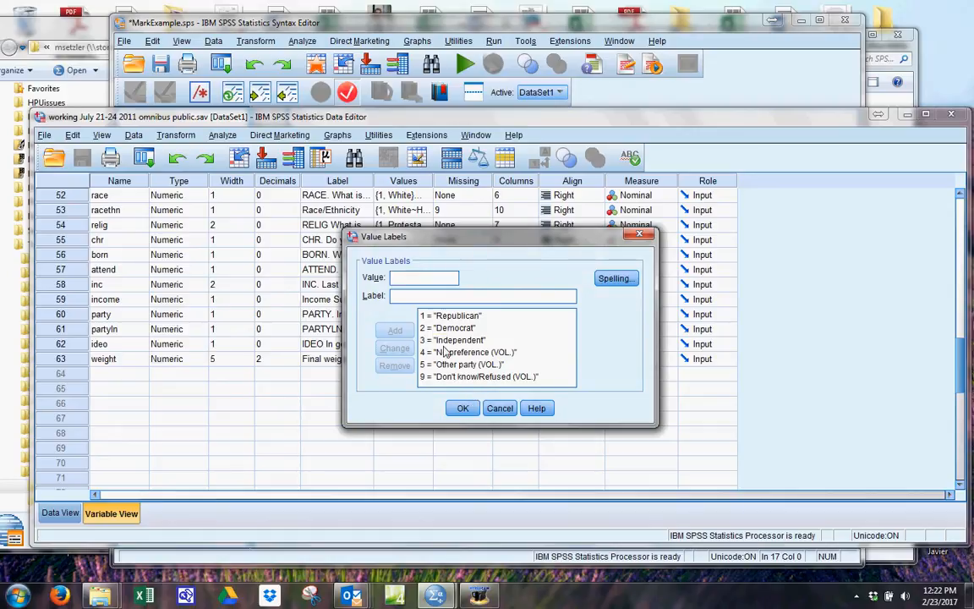
left_click(500, 408)
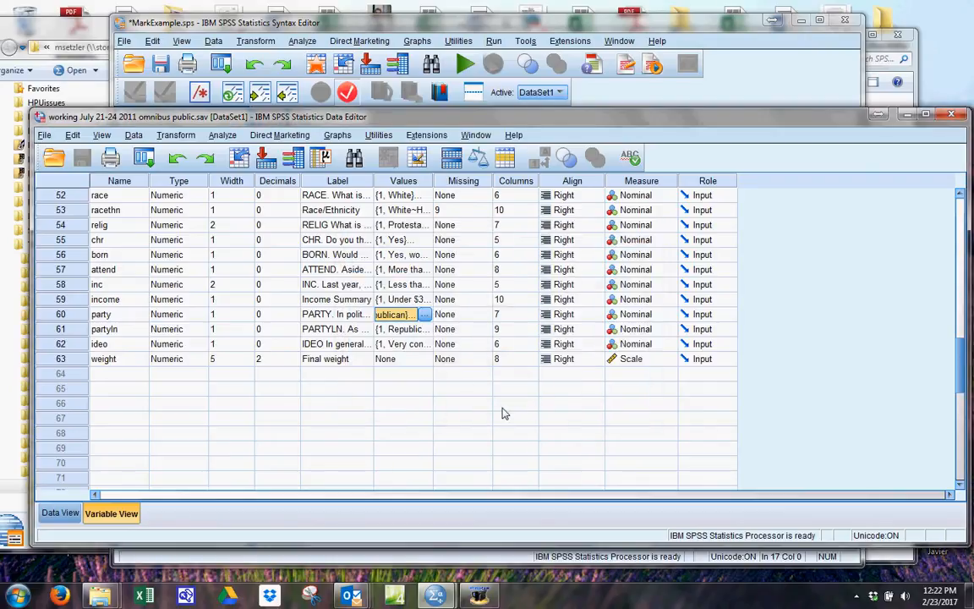
Run a Frequencies analysis on the party variable and move the output window higher on the screen.
left_click(223, 136)
mouse_move(244, 169)
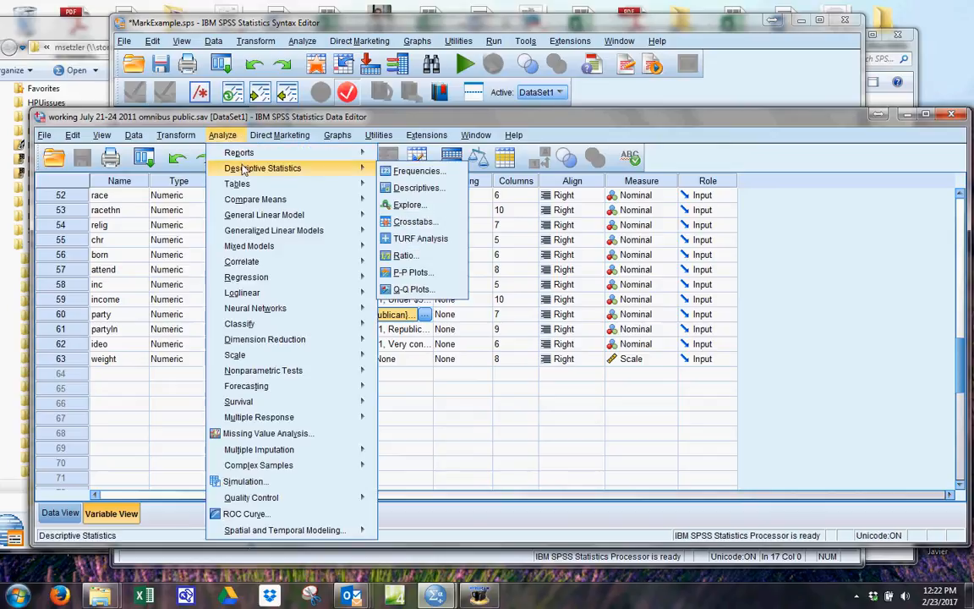
left_click(412, 170)
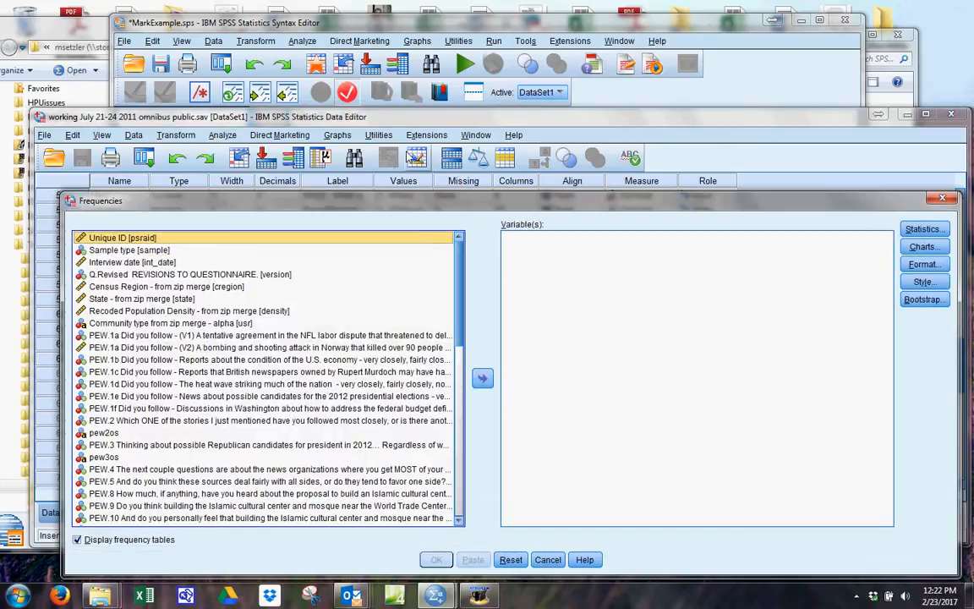
scroll(453, 270, "down", 15)
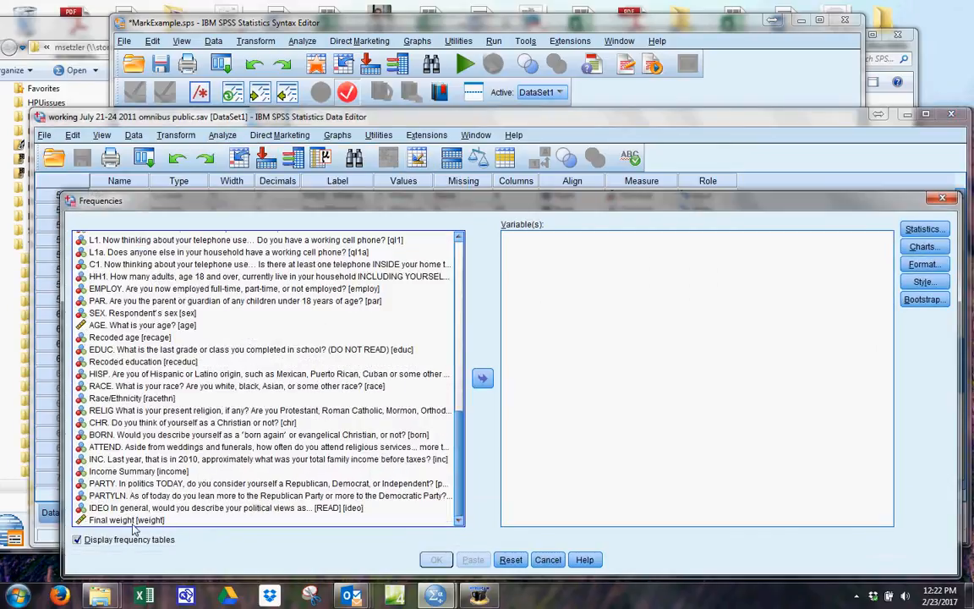
left_click(102, 483)
double_click(102, 484)
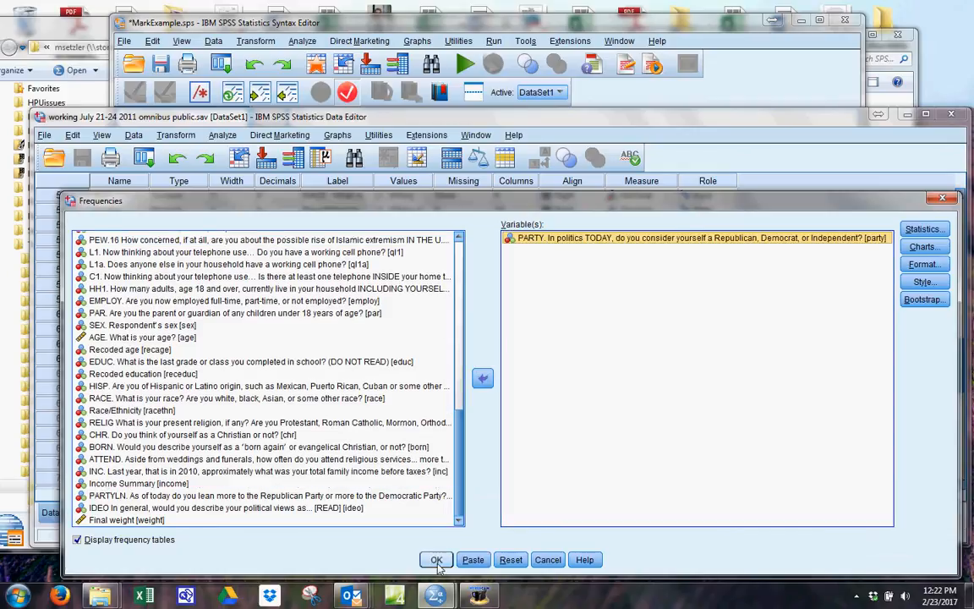
left_click(436, 559)
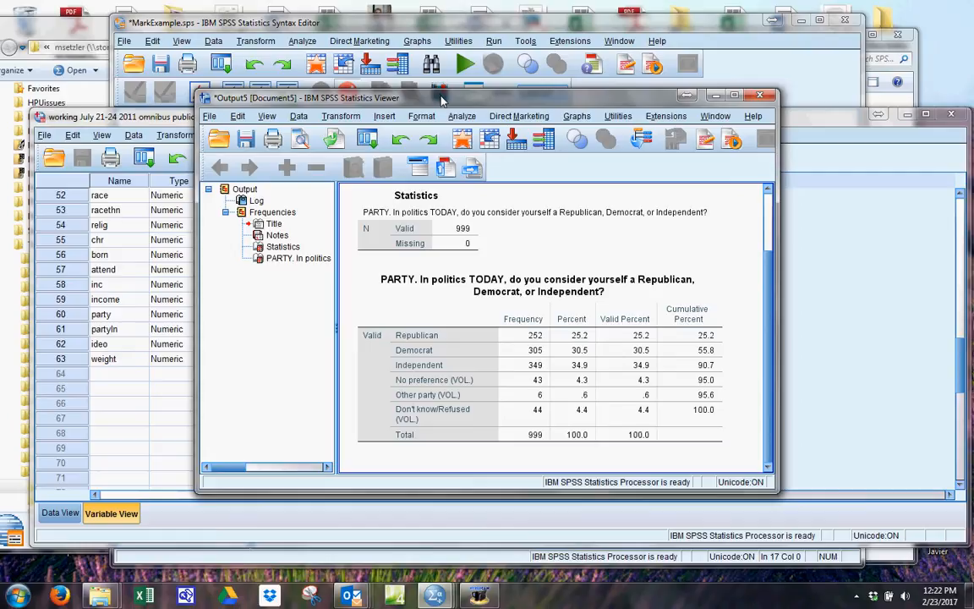
left_click_drag(442, 100, 436, 35)
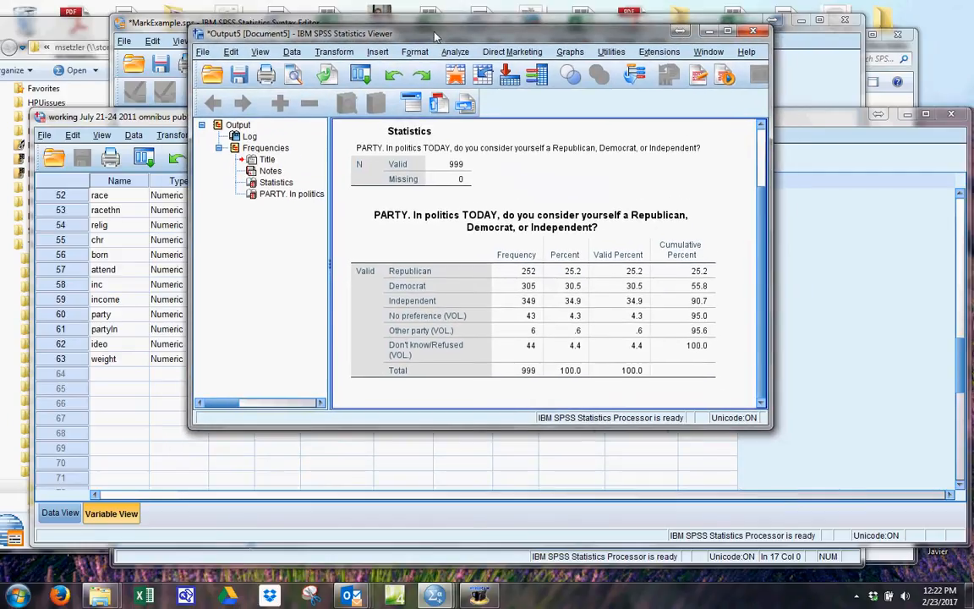
Enter a Select Cases condition of party=1 or party=2.
left_click(117, 422)
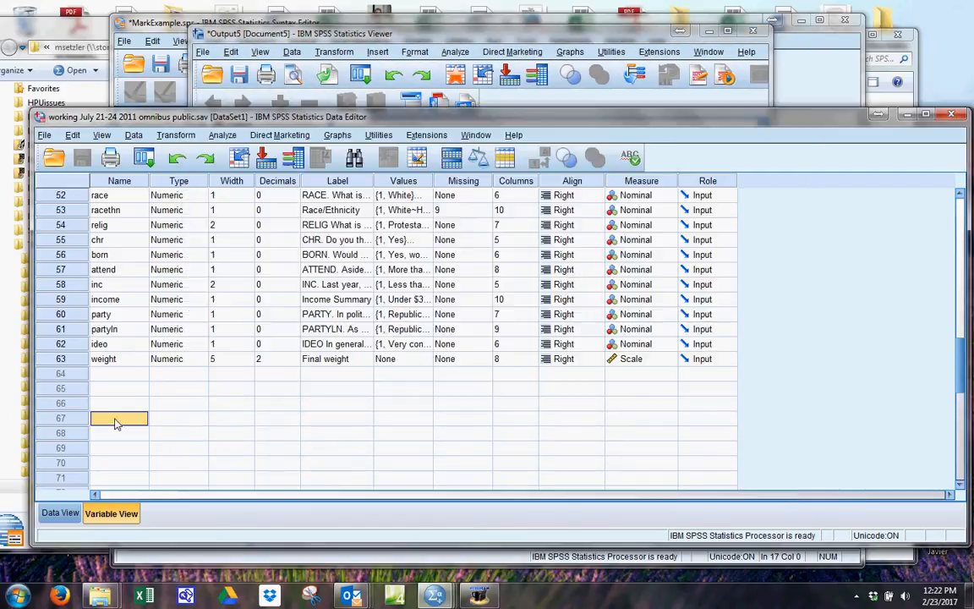
left_click(291, 54)
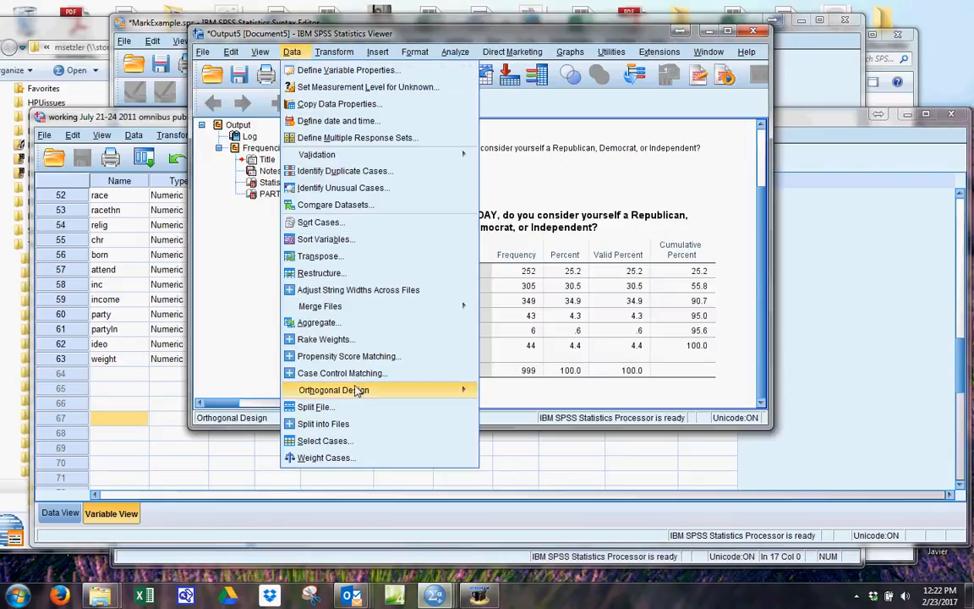
left_click(326, 441)
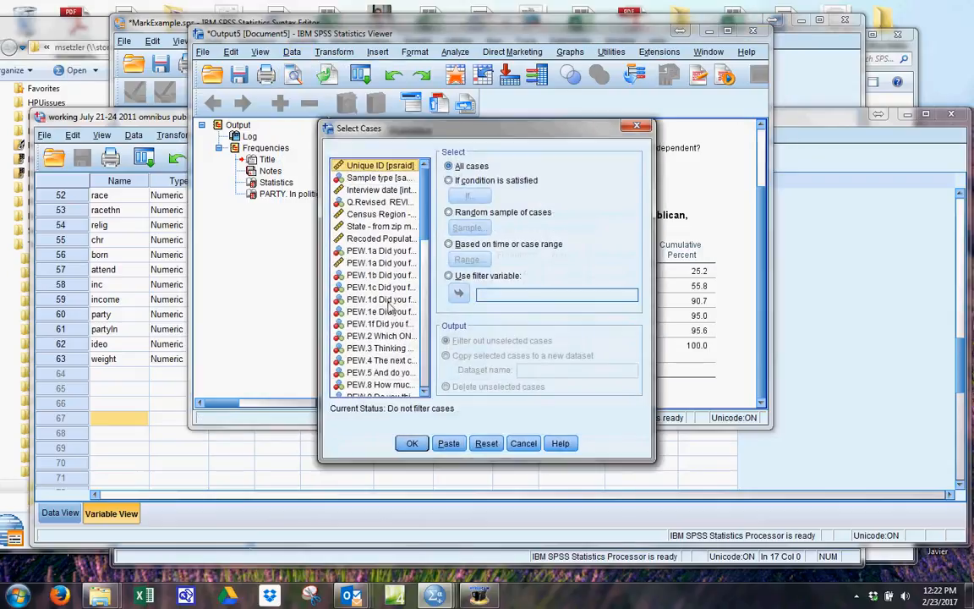
left_click(449, 181)
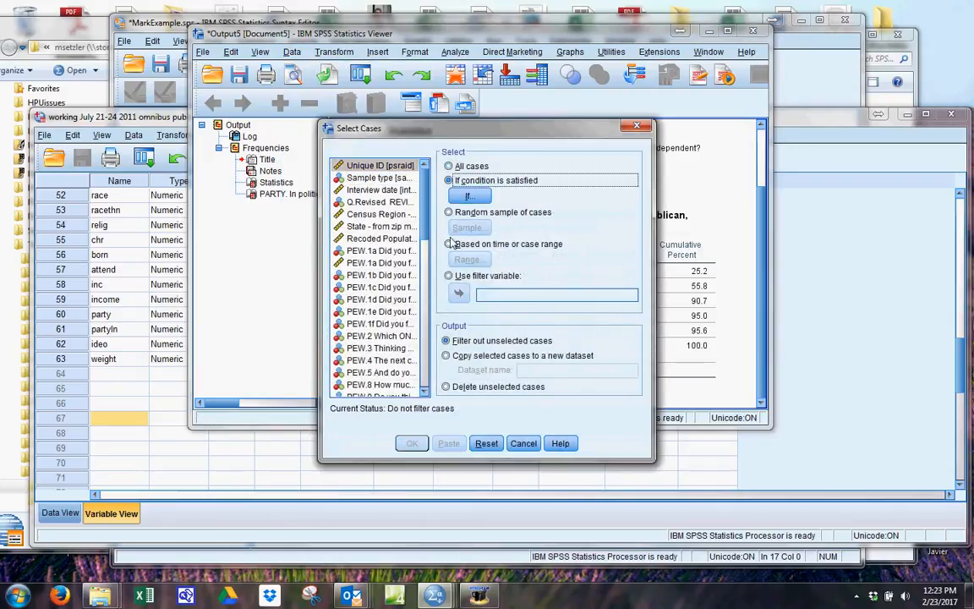
left_click(469, 196)
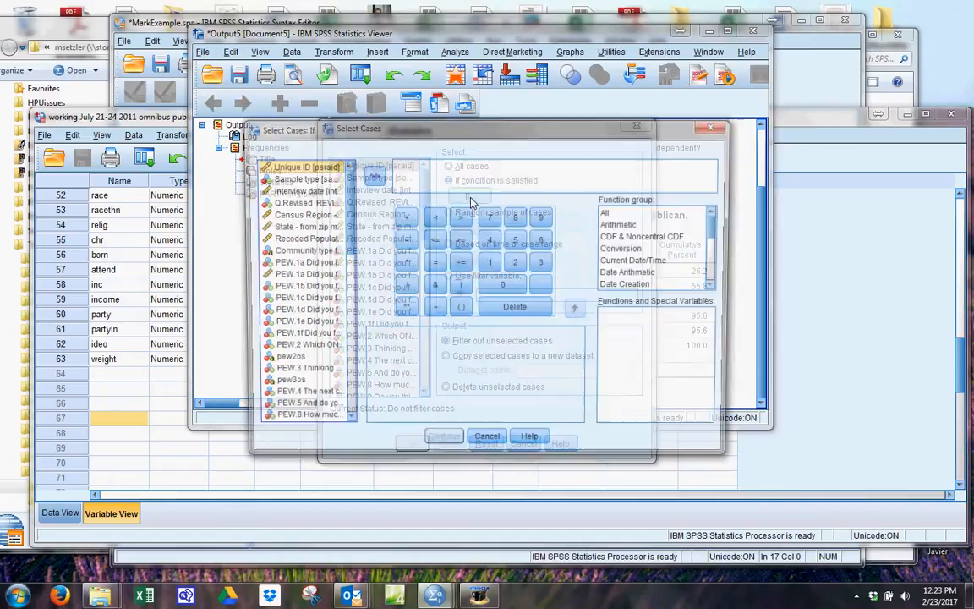
left_click_drag(346, 235, 347, 404)
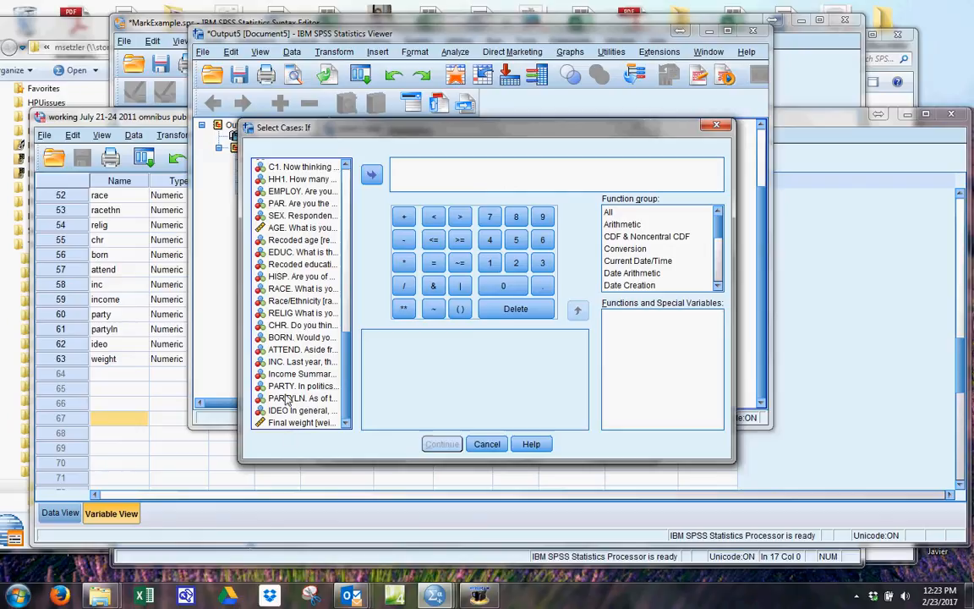
double_click(296, 386)
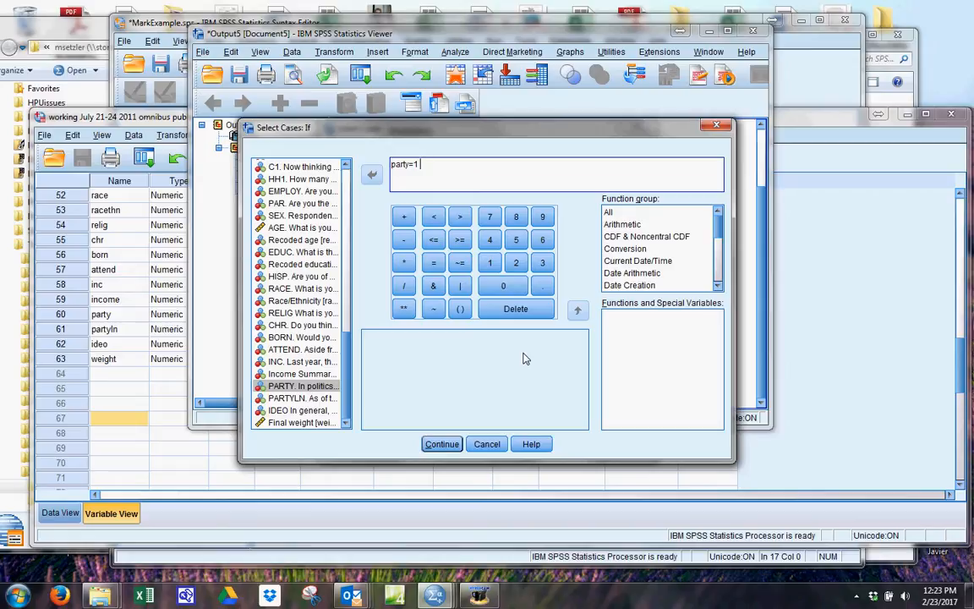
type("or party=2")
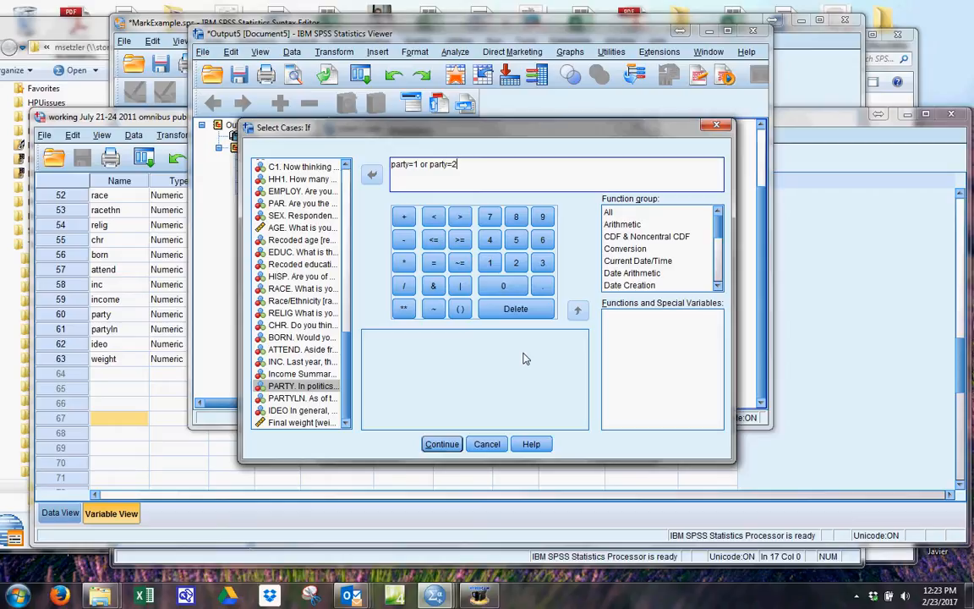
double_click(280, 389)
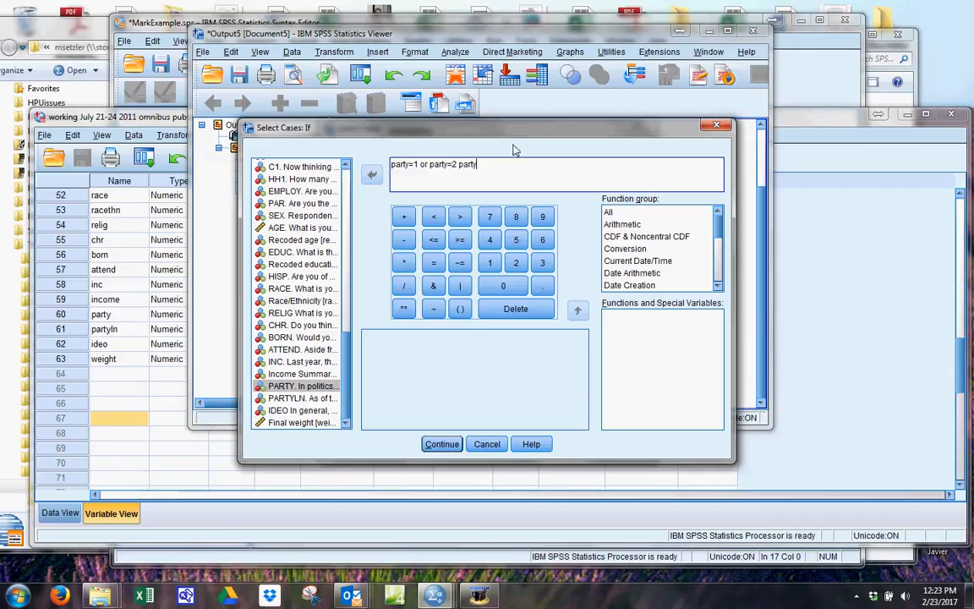
double_click(467, 164)
key("BackSpace")
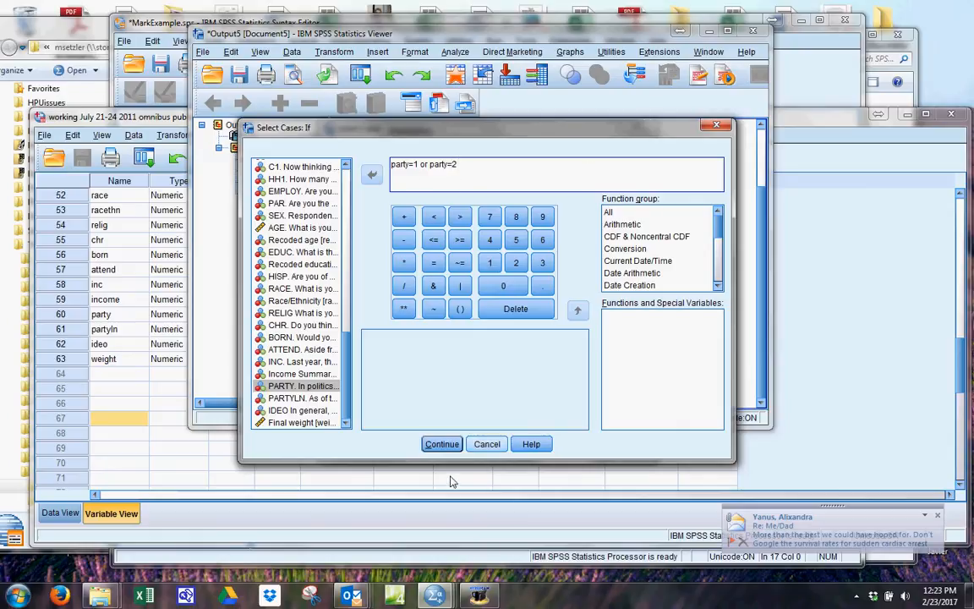
Confirm the party condition, set Select Cases to delete unselected cases, and paste the command into the syntax.
left_click(451, 445)
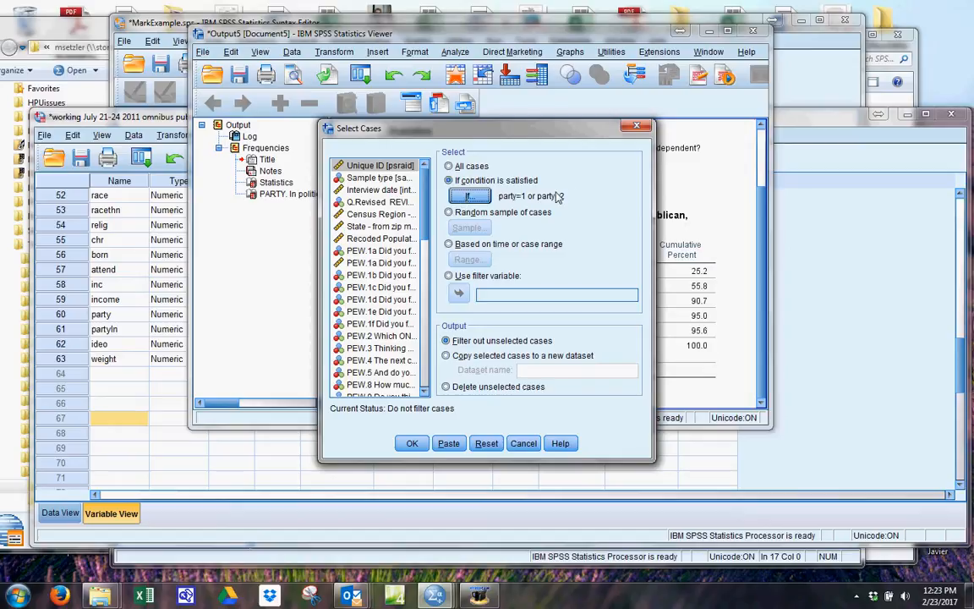
left_click(446, 387)
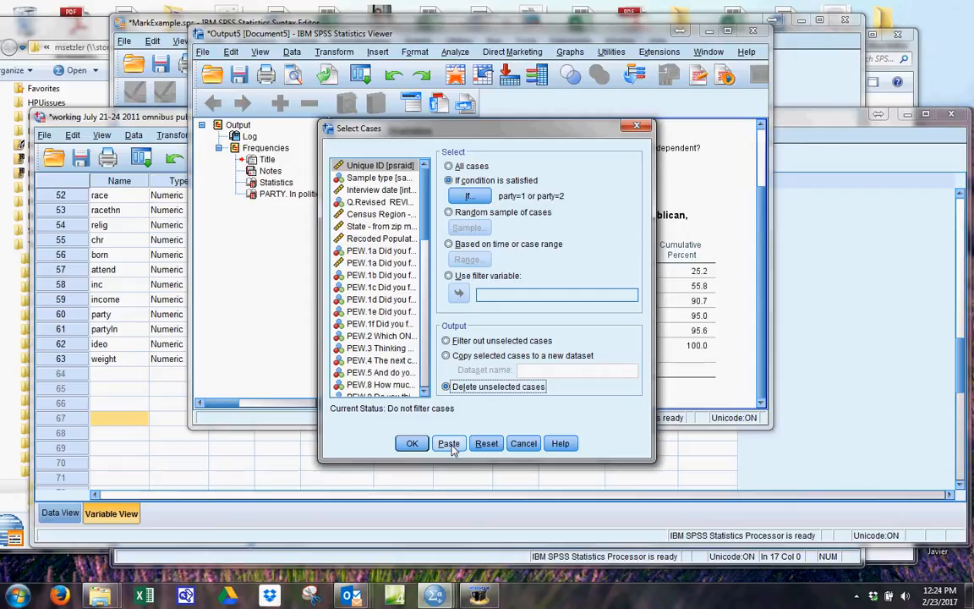
left_click(453, 449)
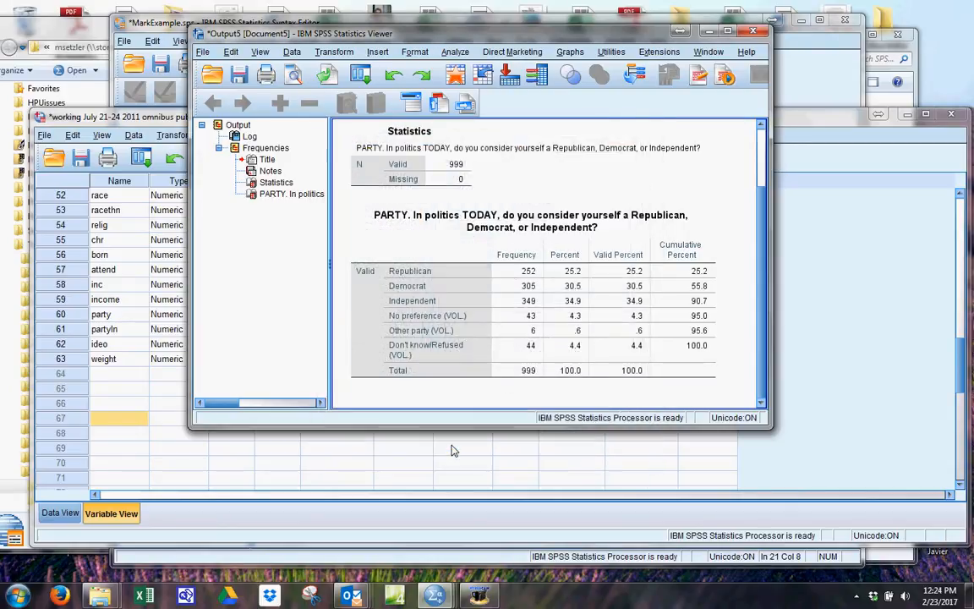
Bring the syntax file forward, delete one blank line above FILTER OFF, and highlight the pasted FILTER, USE and SELECT IF lines in turn.
left_click(709, 32)
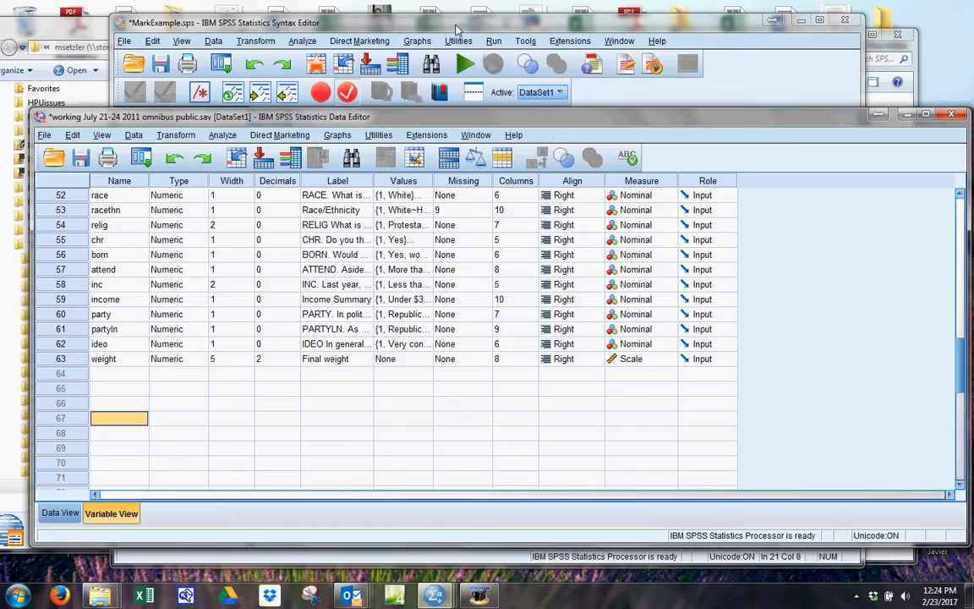
left_click(411, 24)
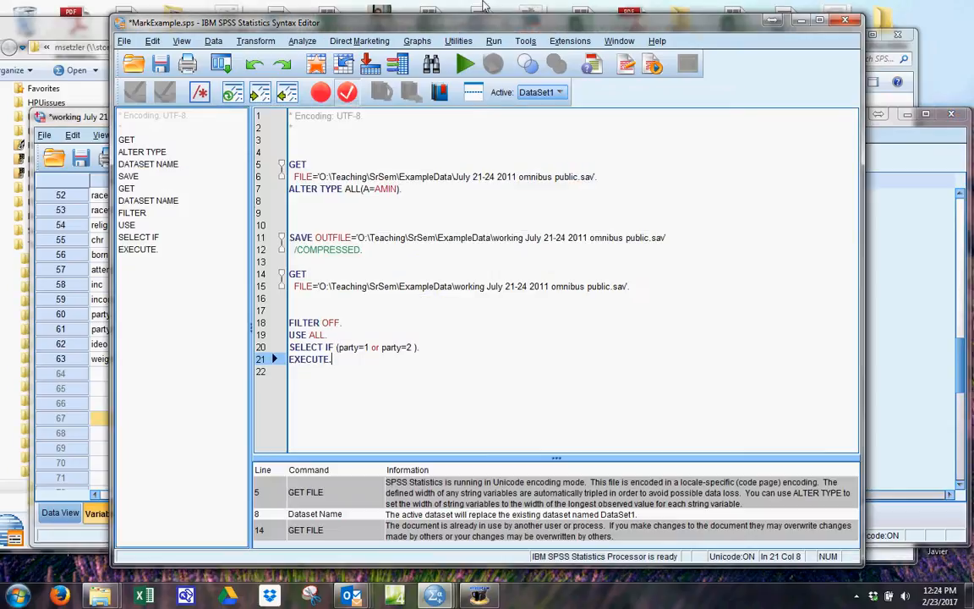
left_click(326, 303)
key("Delete")
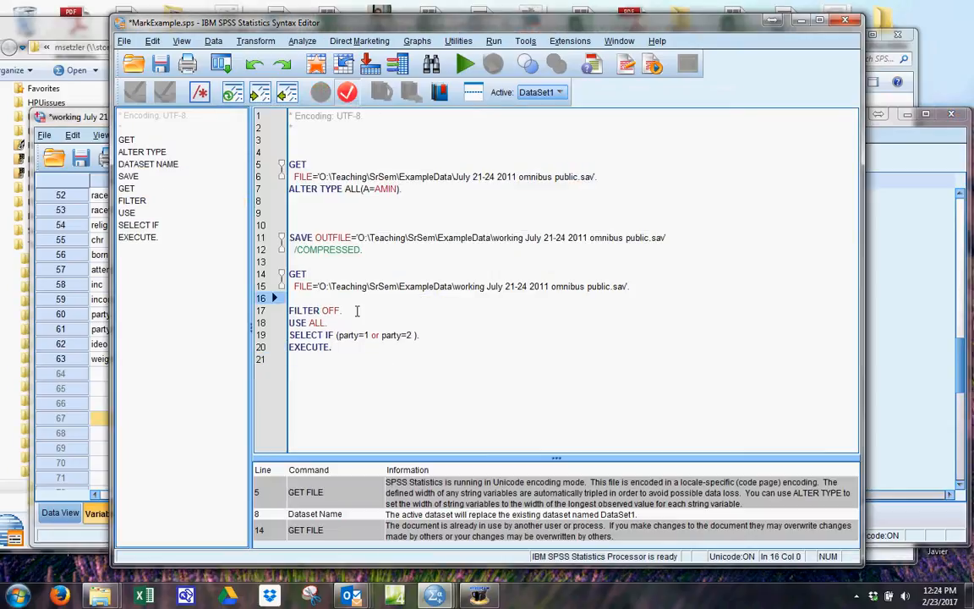
left_click_drag(357, 312, 276, 312)
left_click_drag(337, 326, 281, 327)
left_click_drag(430, 334, 284, 336)
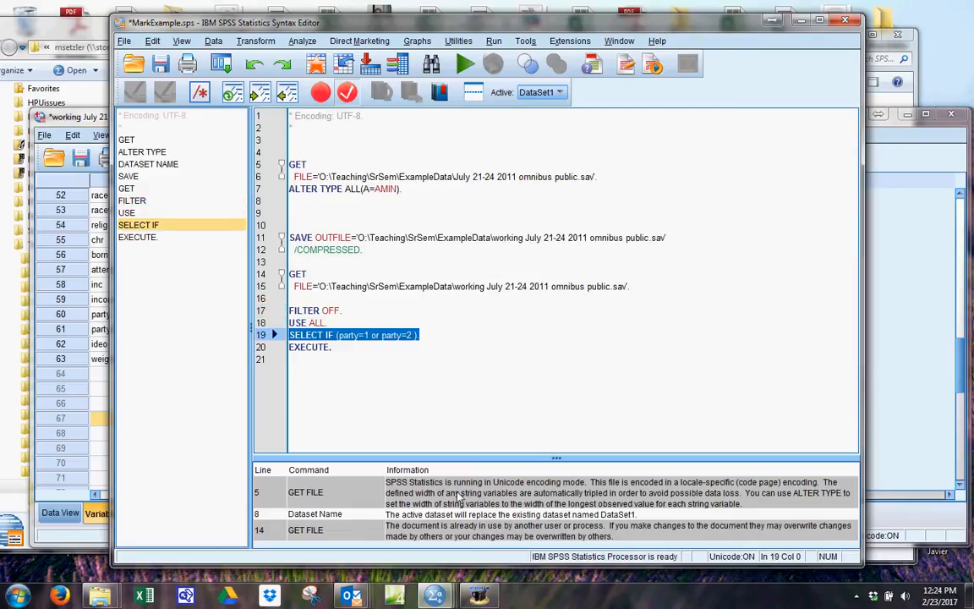
Extend the SELECT IF condition with or party=3 and add a blank line after EXECUTE.
left_click(413, 334)
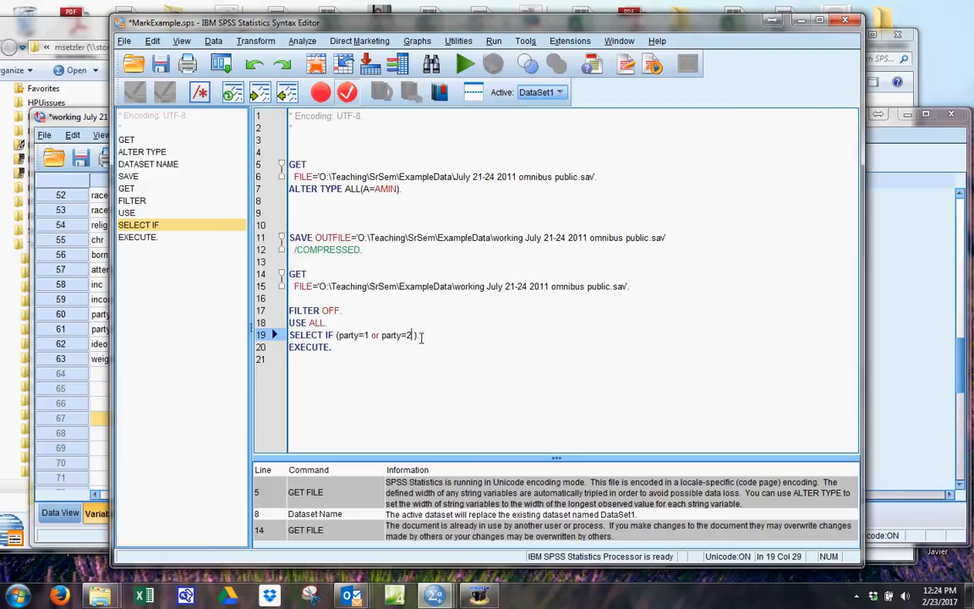
type("or party= ")
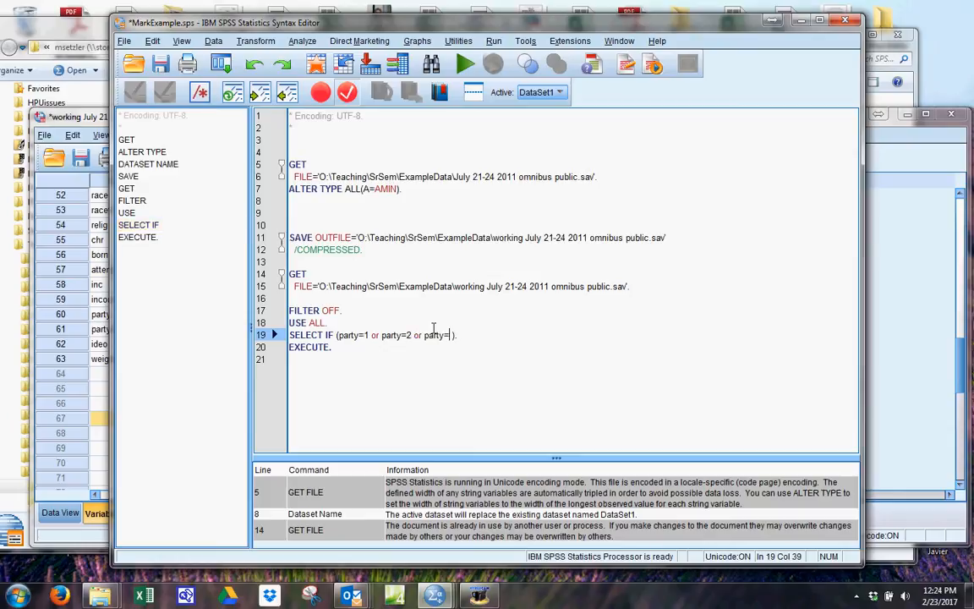
type("3")
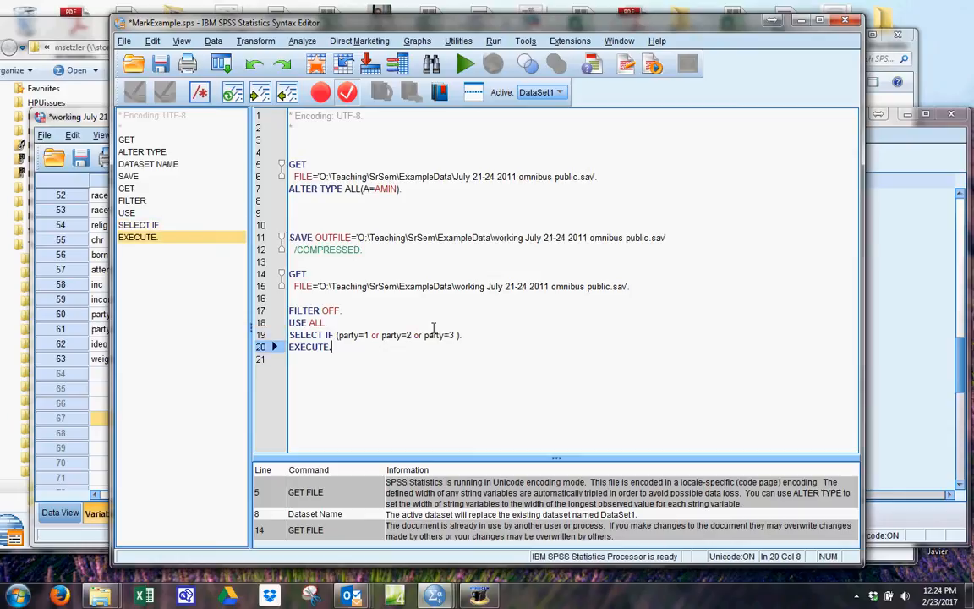
key("Down")
key("Return")
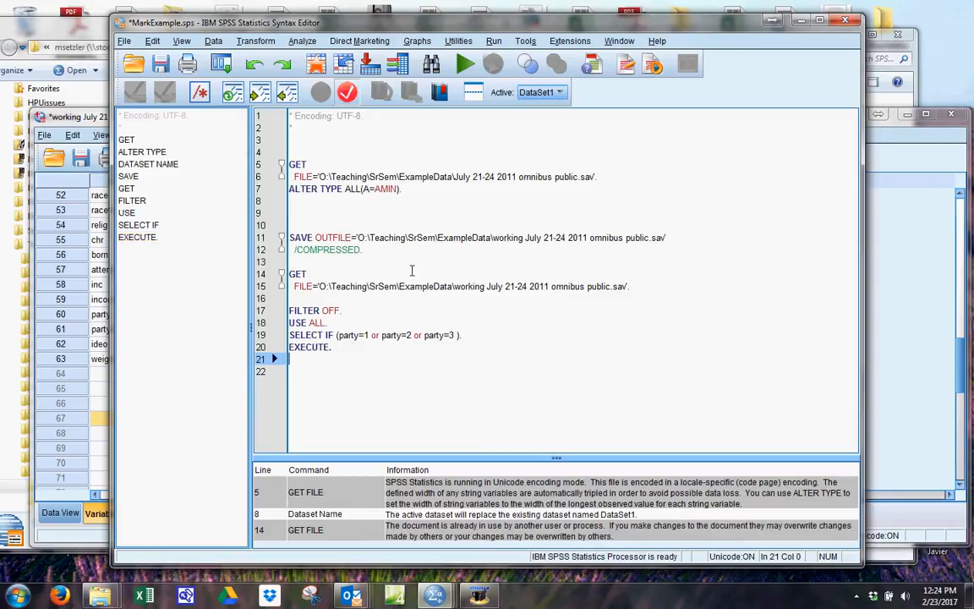
Remove the or party=3 part and the extra spaces from the SELECT IF condition.
left_click(414, 336)
key("Delete")
key("Delete")
key("Delete")
key("Delete")
key("Delete")
key("Delete")
key("Delete")
key("Delete")
key("Delete")
key("Delete")
key("Delete")
key("Delete")
key("Delete")
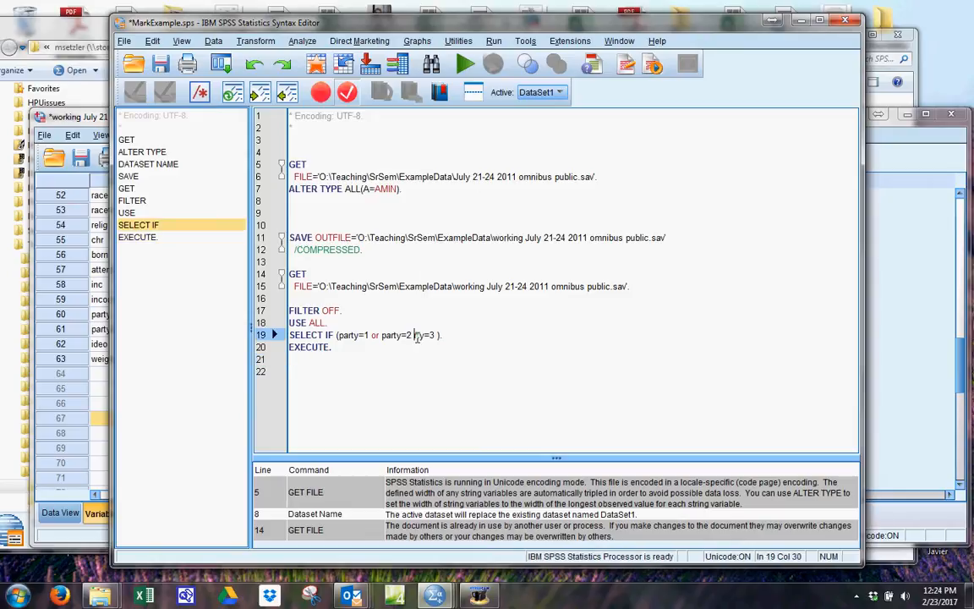
key("BackSpace")
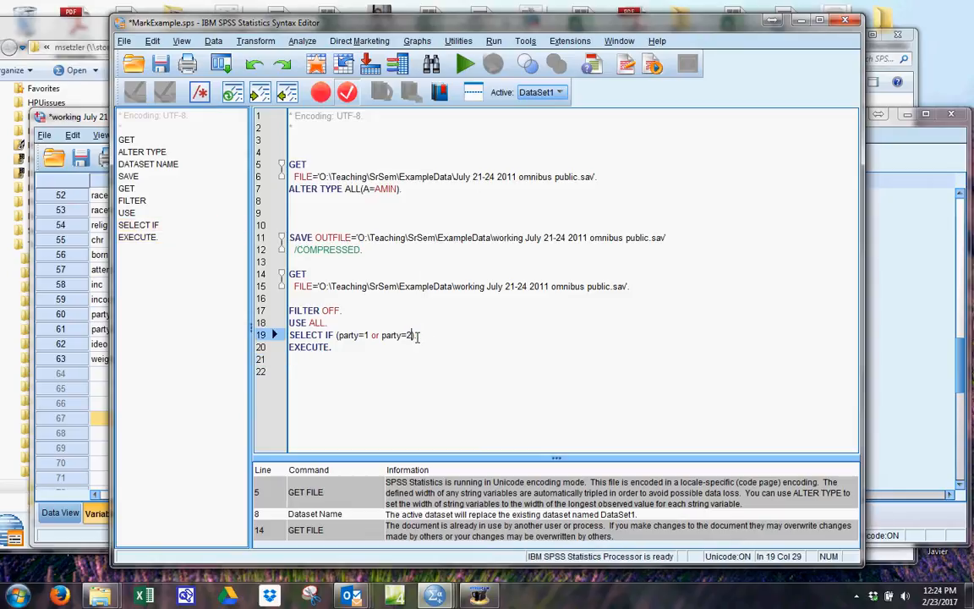
Run only the syntax block from FILTER OFF through EXECUTE to delete the cases outside party=1 or party=2.
left_click(357, 380)
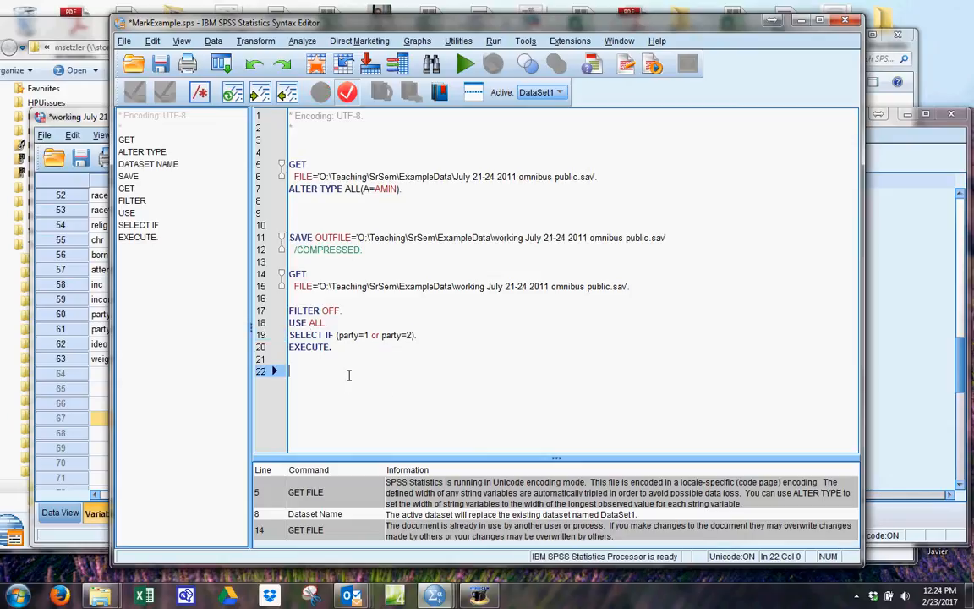
left_click_drag(348, 374, 288, 308)
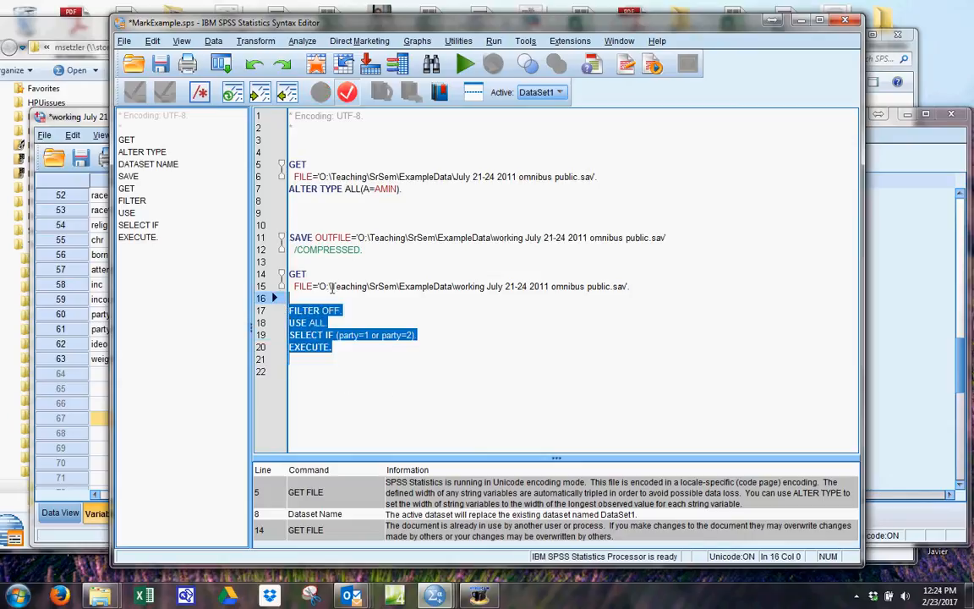
left_click(465, 65)
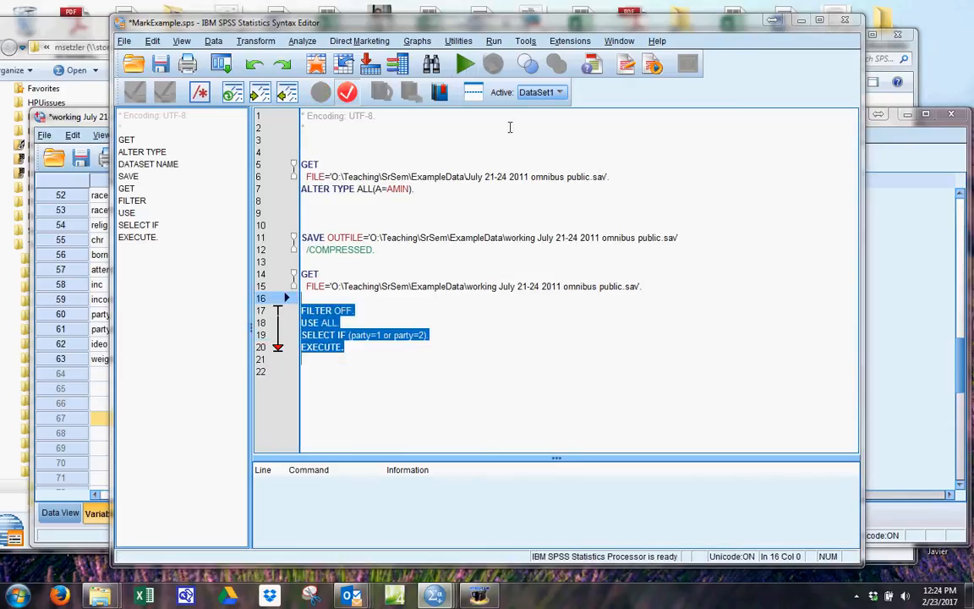
Rerun the Frequencies analysis on the party variable to check the restricted dataset.
left_click(298, 42)
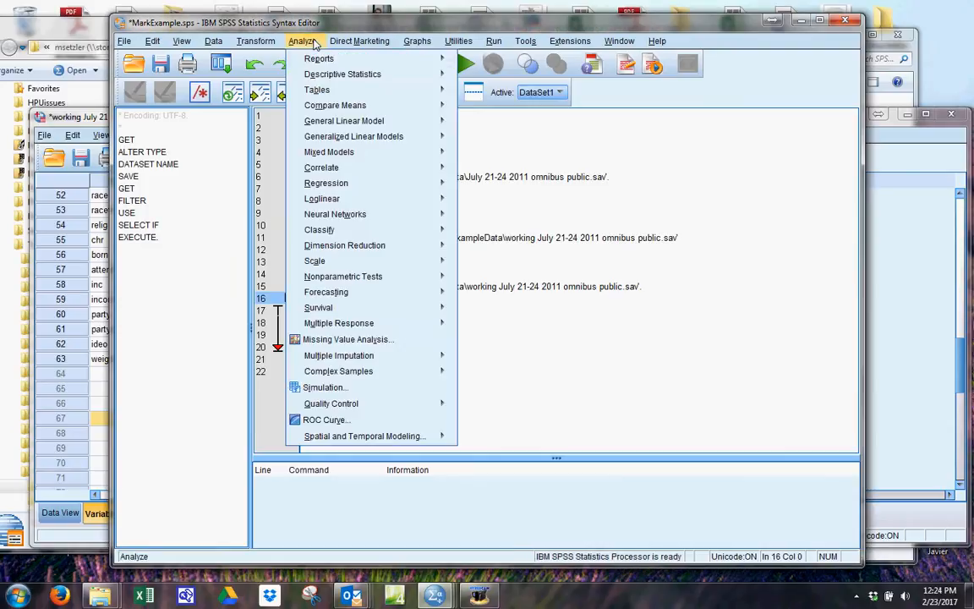
mouse_move(372, 74)
left_click(482, 71)
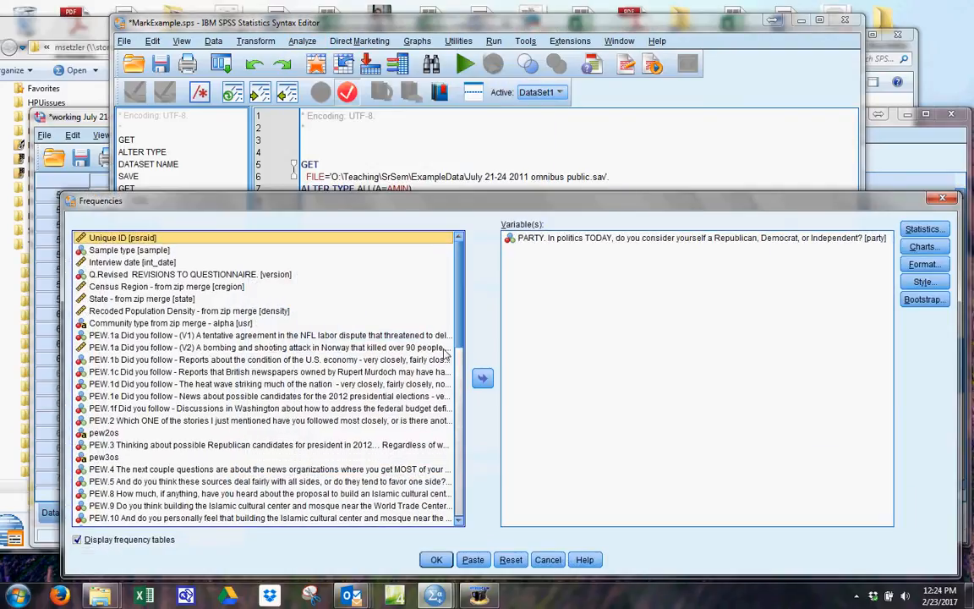
left_click(438, 560)
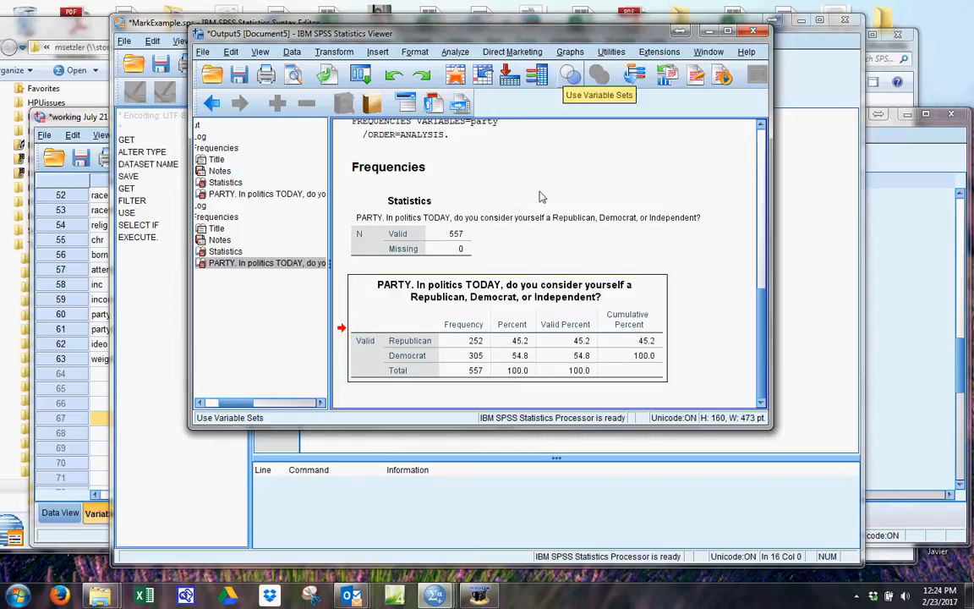
Minimize the output window and place the text cursor on empty line 22 of the syntax.
left_click(709, 32)
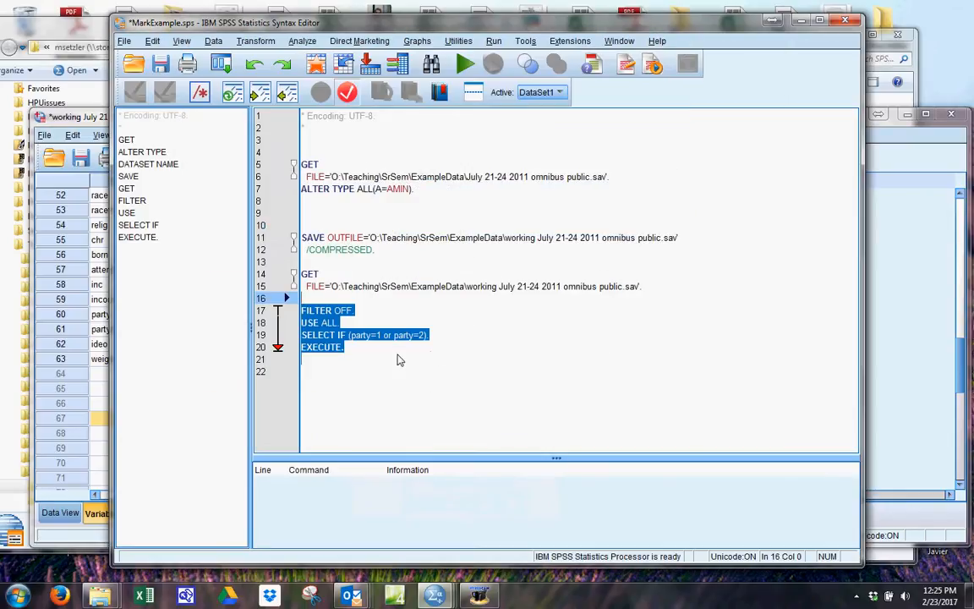
left_click(398, 358)
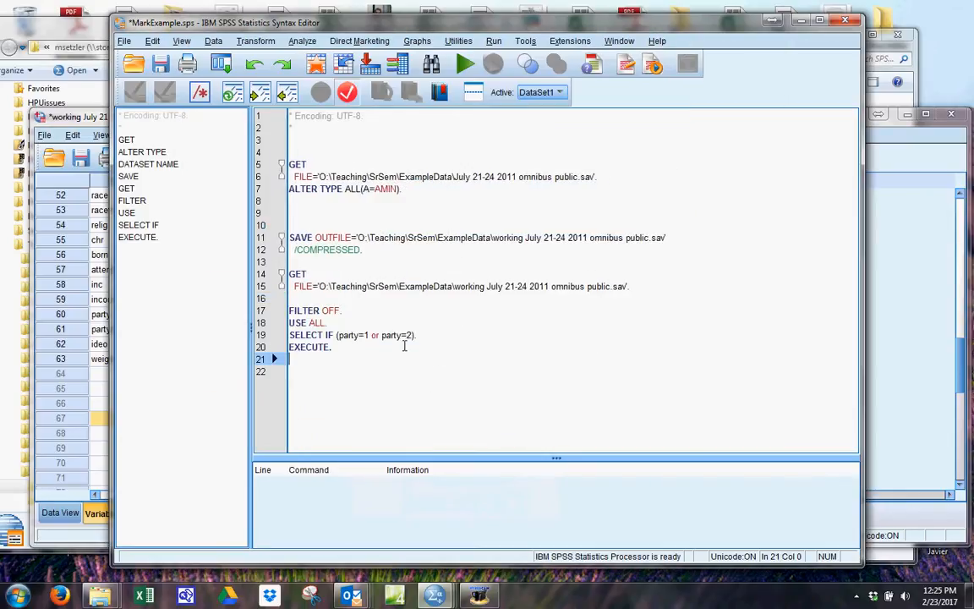
left_click(314, 373)
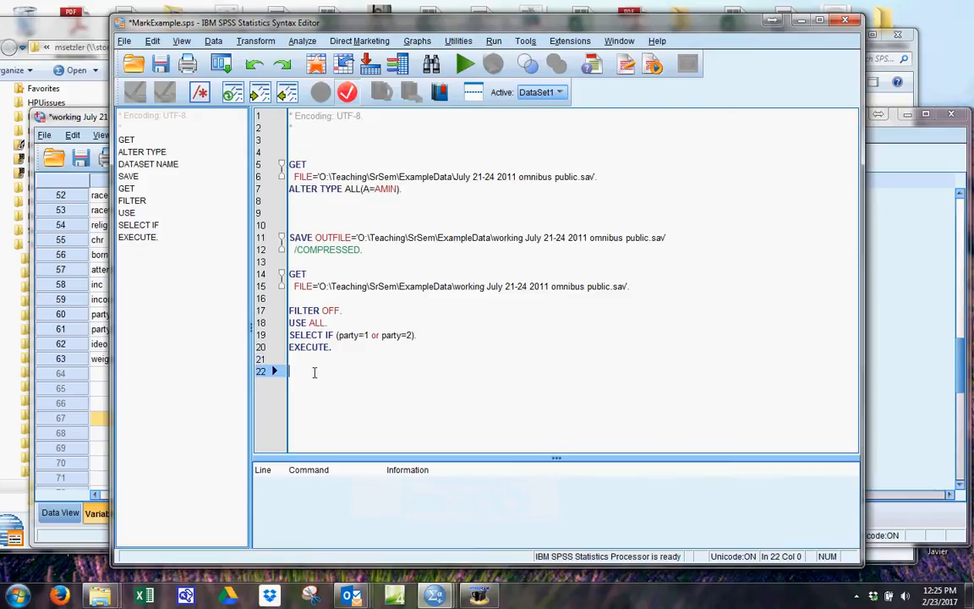